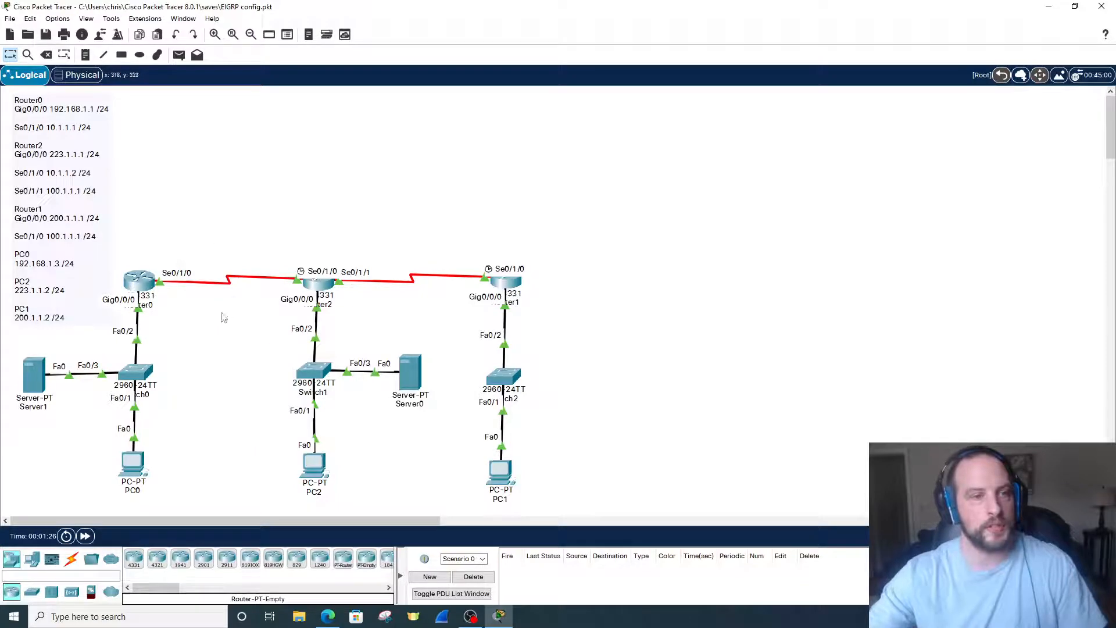
- Open Router0's command line and enter global configuration mode
{"action": "double_click", "coordinate": [140, 280]}
{"action": "left_click_drag", "start_coordinate": [510, 110], "coordinate": [701, 95]}
{"action": "left_click", "coordinate": [643, 110]}
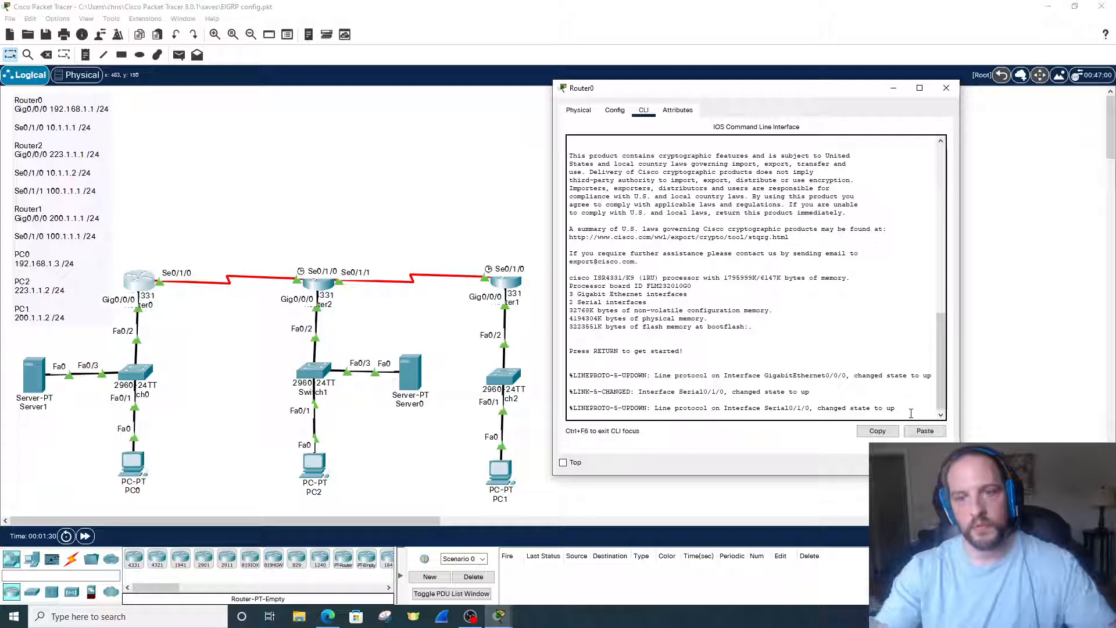
{"action": "key", "text": "Return"}
{"action": "type", "text": "en"}
{"action": "key", "text": "Return"}
{"action": "type", "text": "conf t"}
{"action": "key", "text": "Return"}
{"action": "key", "text": "Return"}
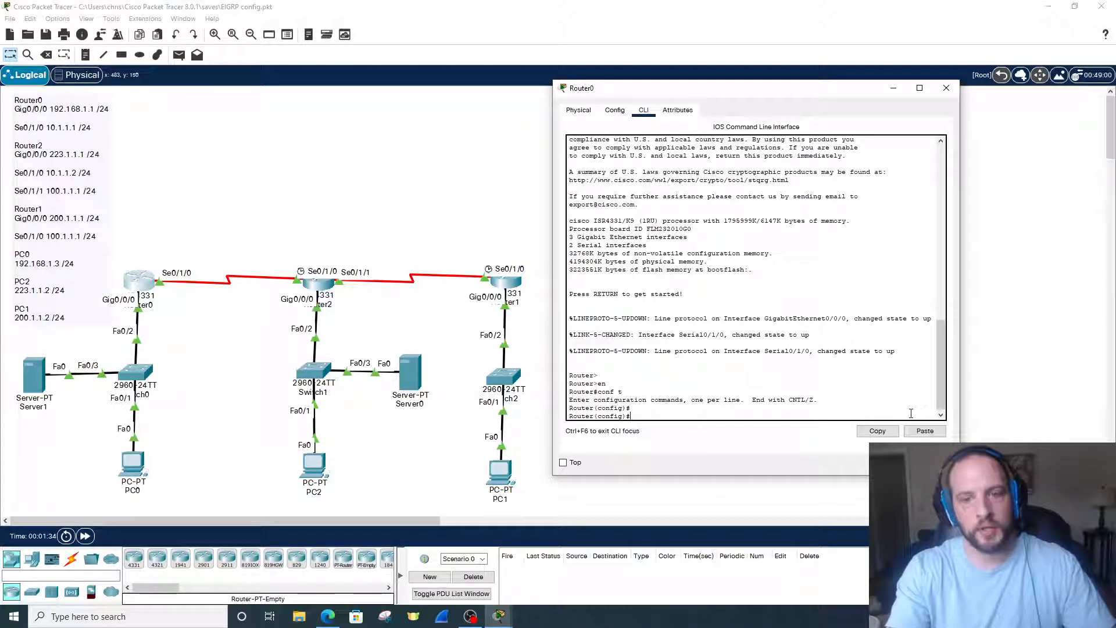
- Create a named extended IP access list called EACL on Router0
{"action": "type", "text": "ip access-list extended "}
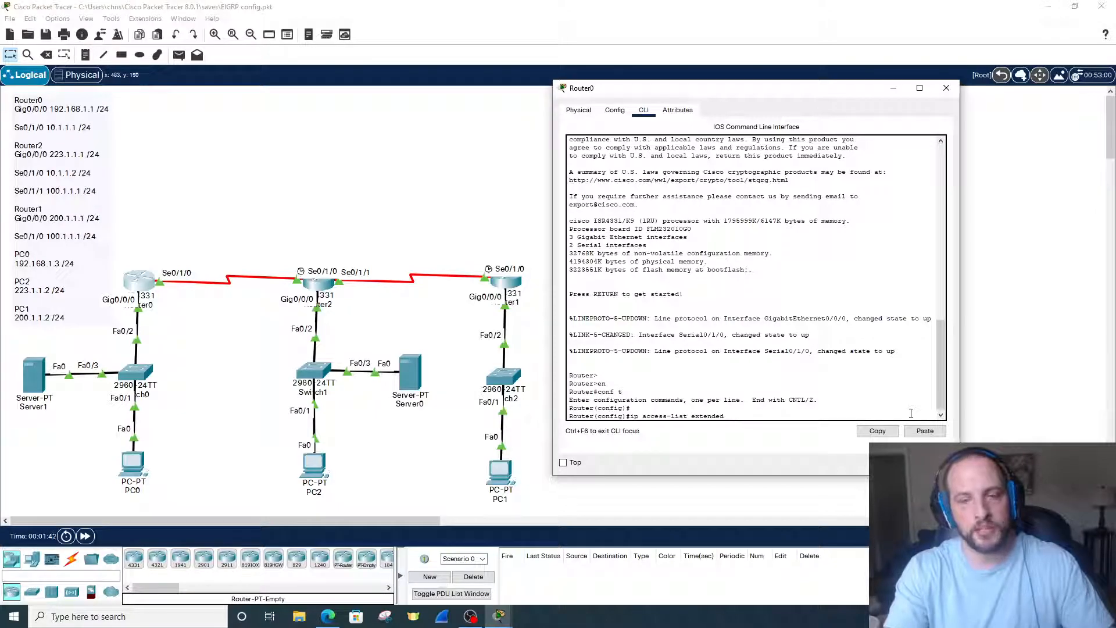
{"action": "type", "text": "EACL"}
{"action": "key", "text": "Return"}
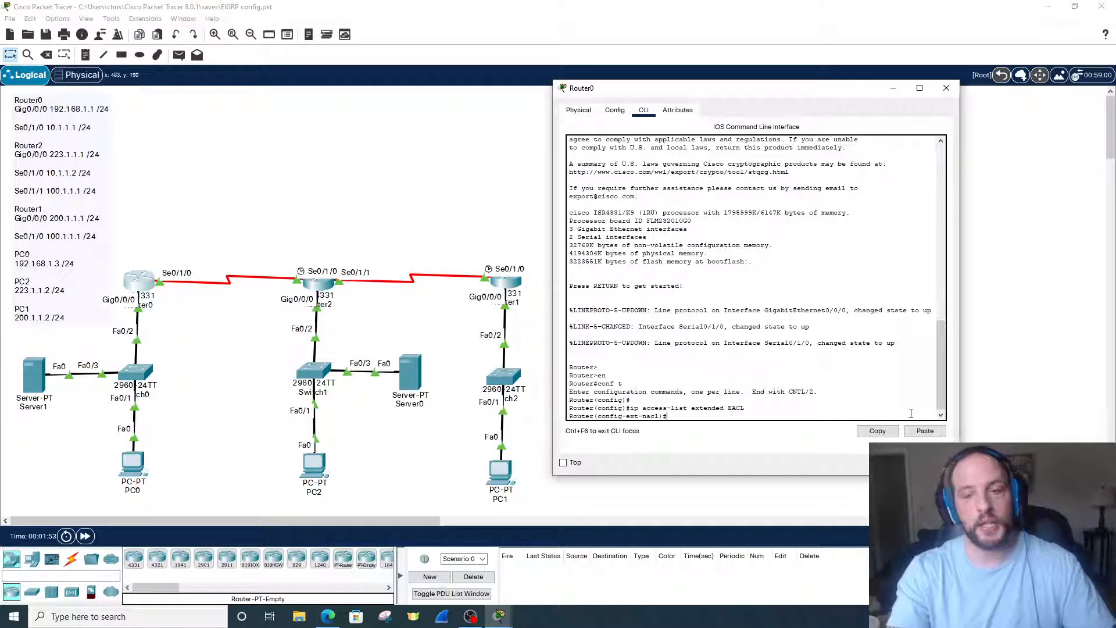
- Add a rule to EACL denying IP traffic from 192.168.1.3 with wildcard 0.0.0.255 to any destination, checking the syntax help for the options
{"action": "type", "text": "deny"}
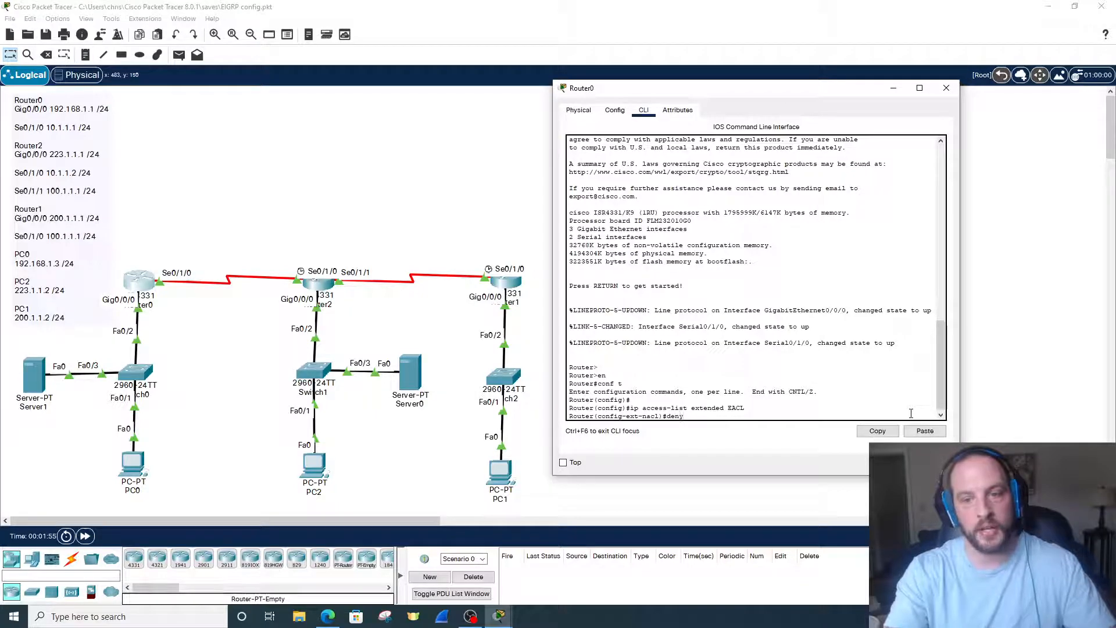
{"action": "type", "text": " ?"}
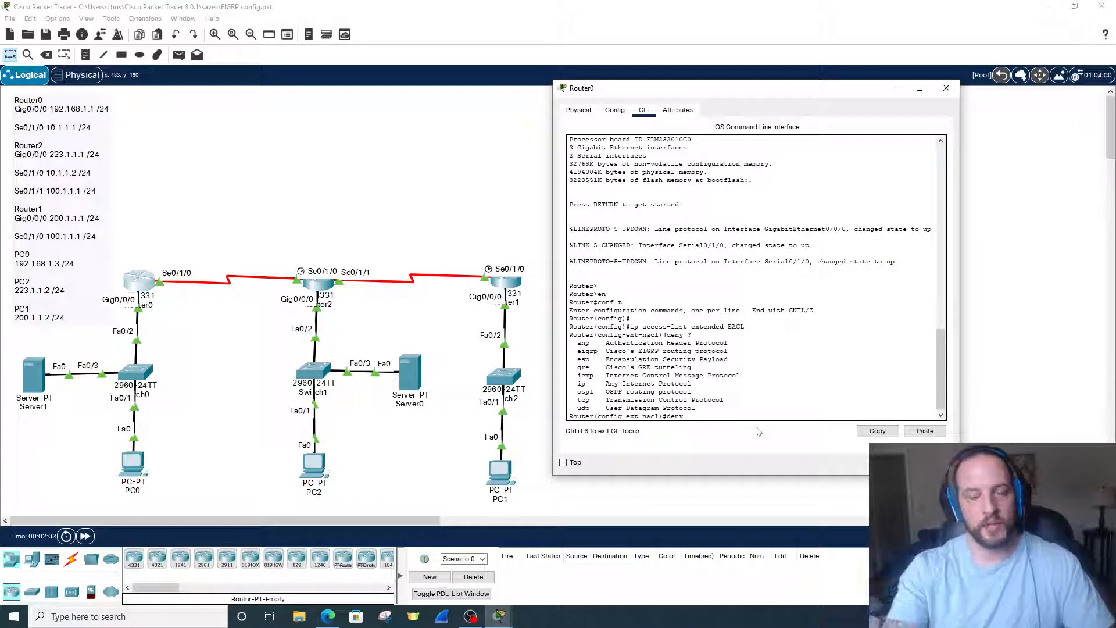
{"action": "type", "text": "ip "}
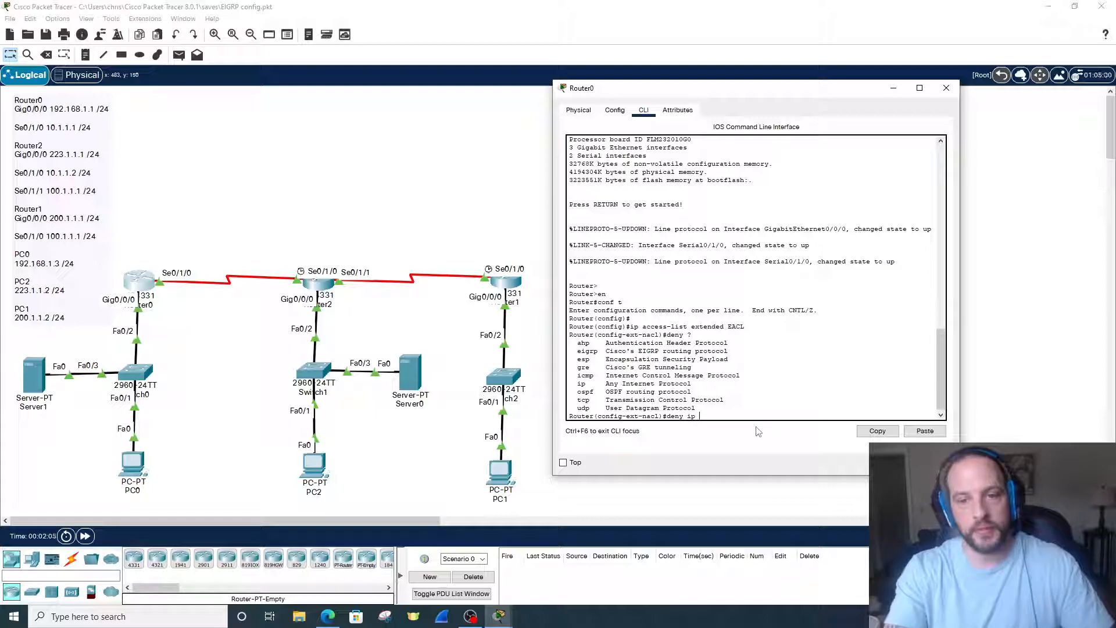
{"action": "type", "text": "?"}
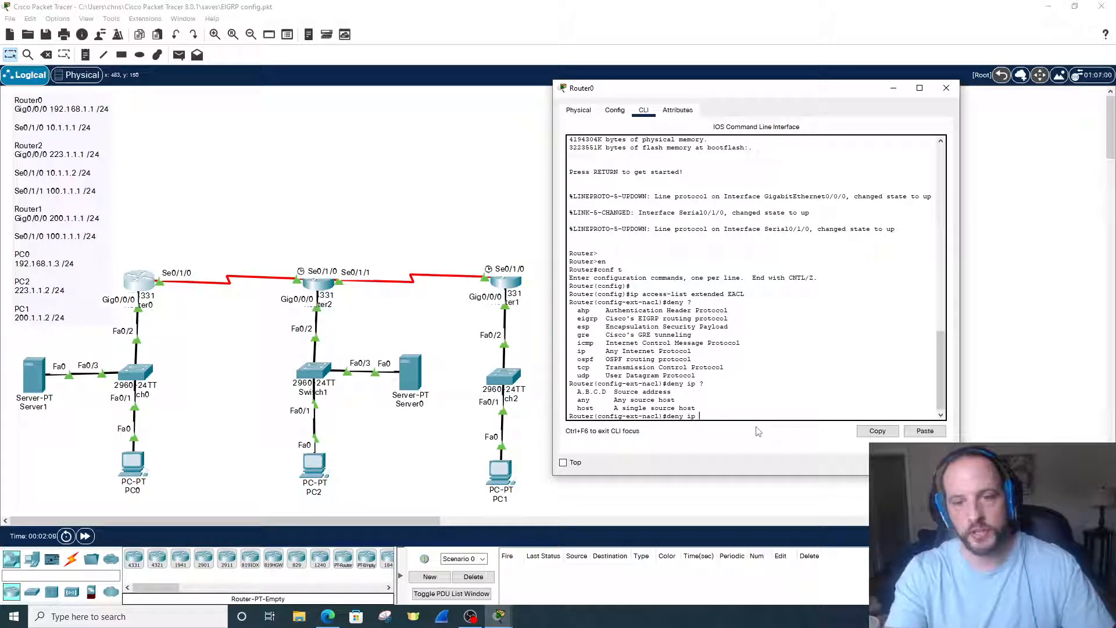
{"action": "type", "text": "192.168.1.3"}
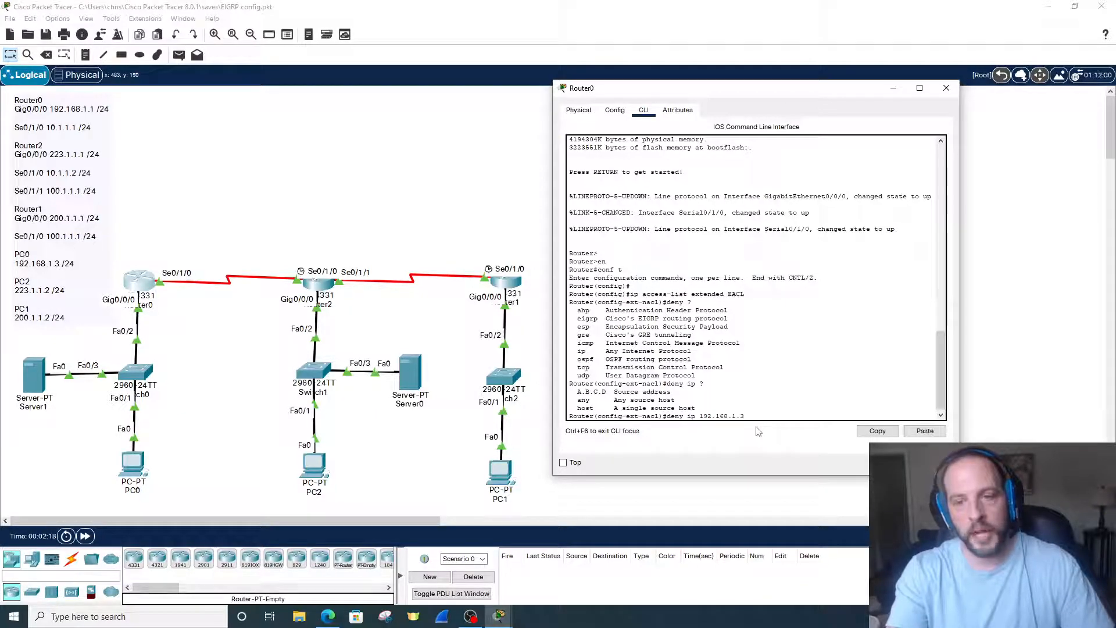
{"action": "type", "text": "0.0.0.255"}
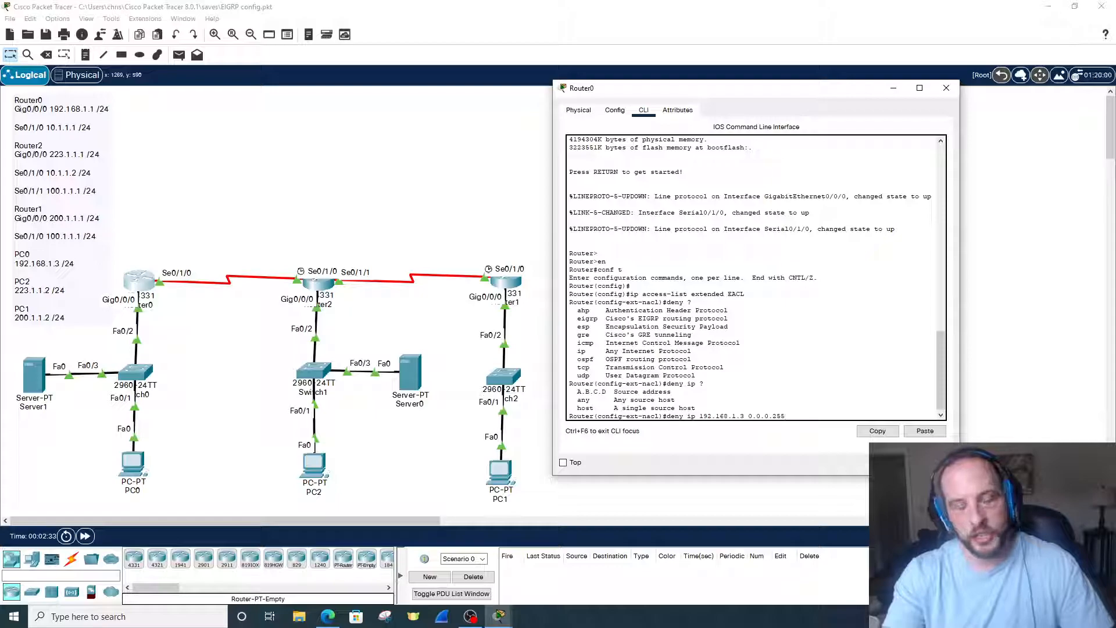
{"action": "type", "text": "any"}
{"action": "key", "text": "BackSpace"}
{"action": "key", "text": "BackSpace"}
{"action": "key", "text": "BackSpace"}
{"action": "key", "text": "Return"}
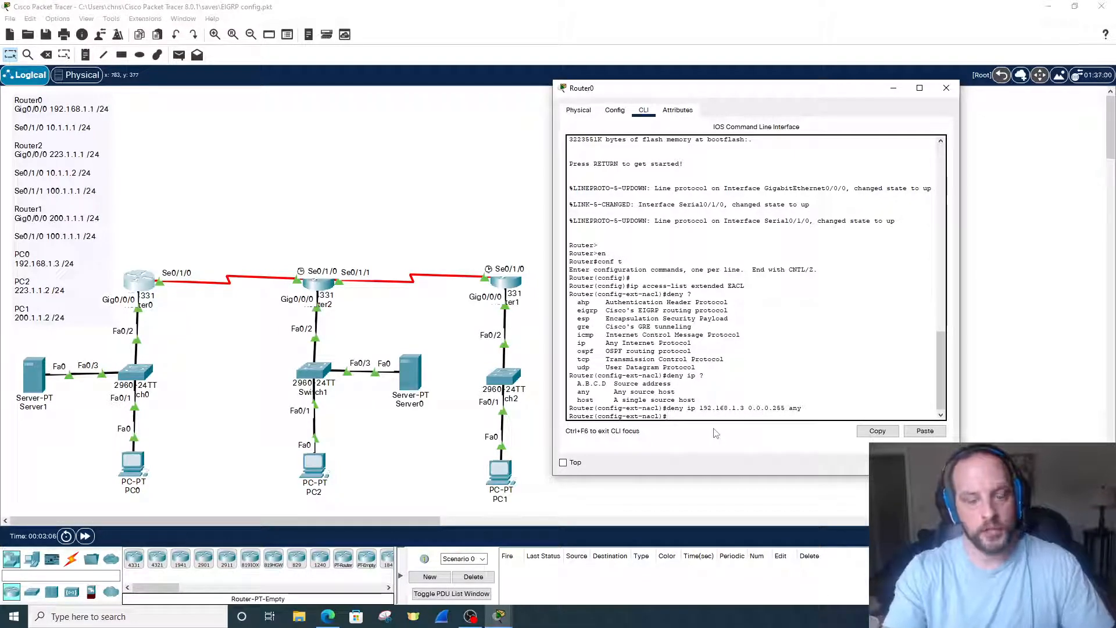
- Check the permit options and add a rule to EACL permitting IP traffic from any source to any destination
{"action": "type", "text": "permit "}
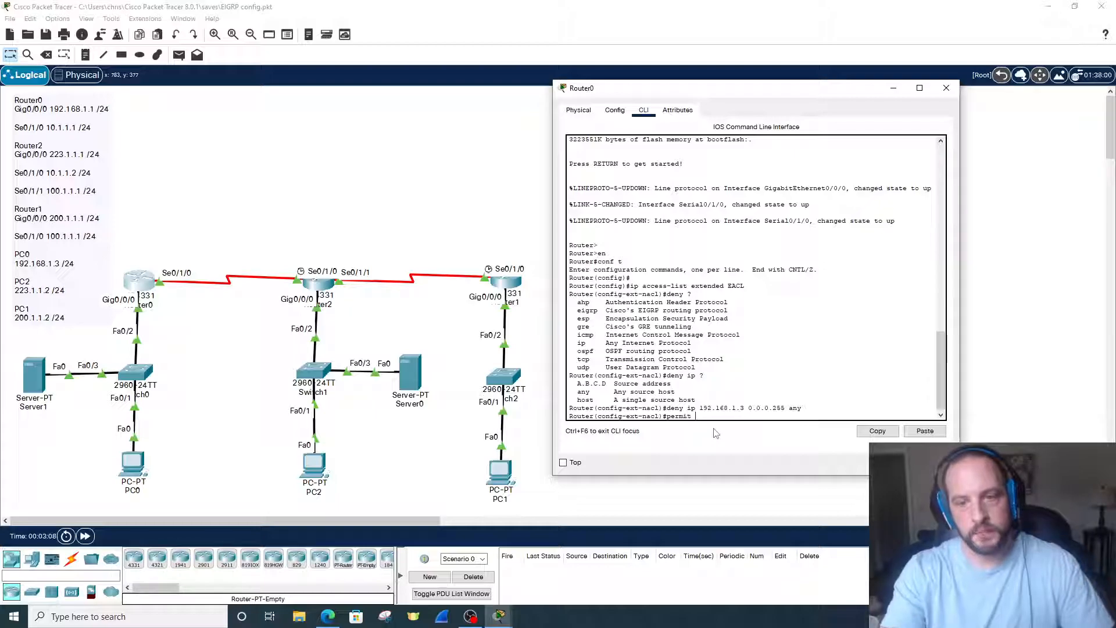
{"action": "type", "text": "?"}
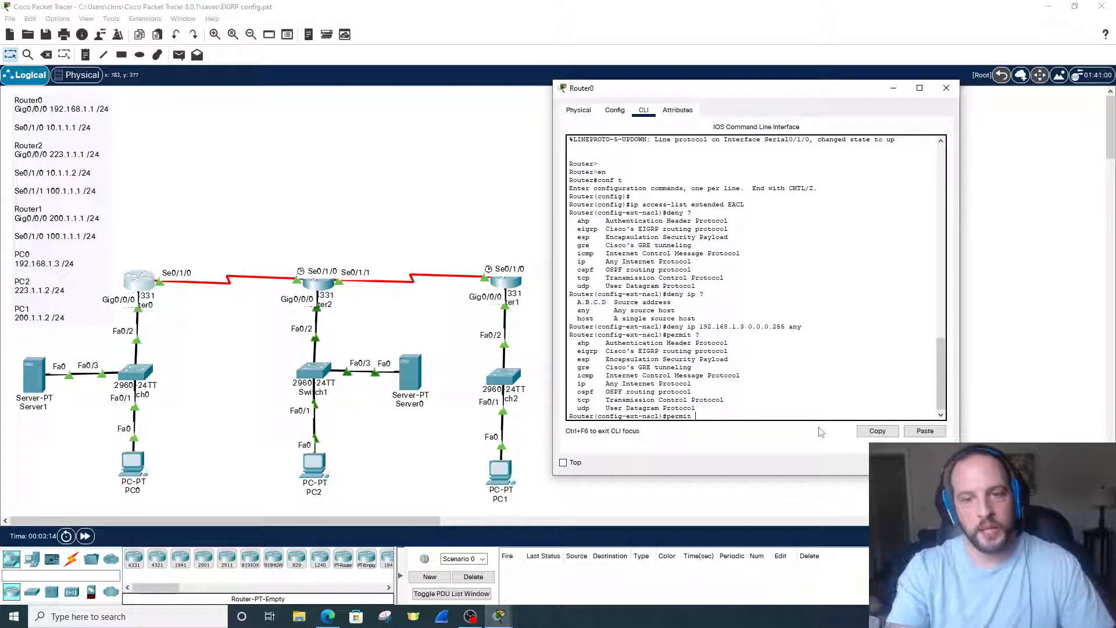
{"action": "type", "text": "ny"}
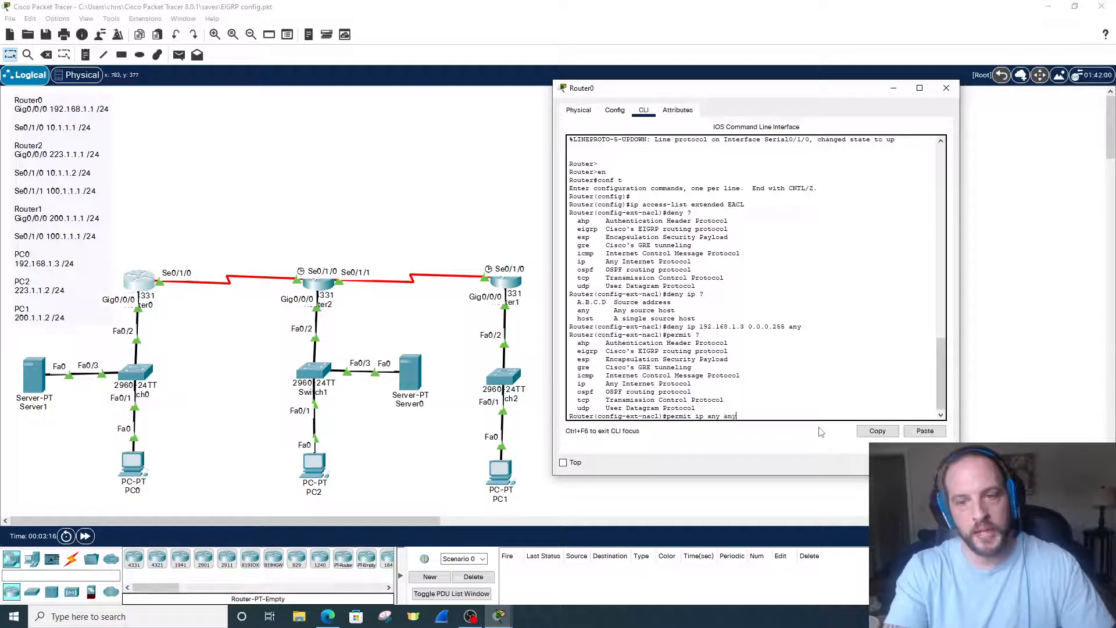
{"action": "type", "text": " any"}
{"action": "key", "text": "Return"}
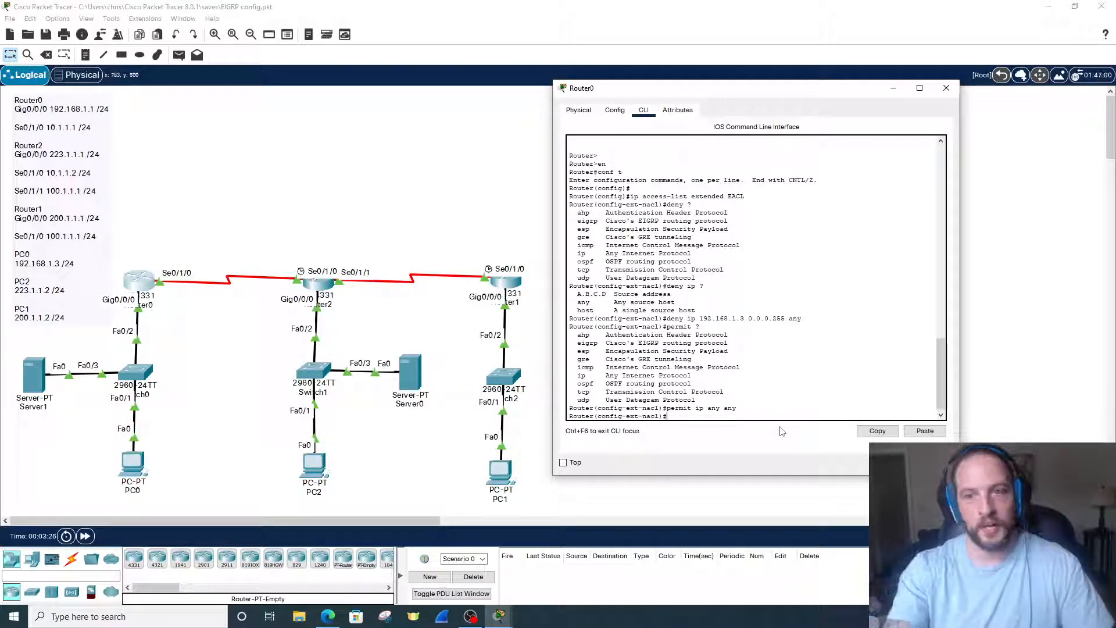
- Leave configuration mode and display the router's access lists to check the EACL rules
{"action": "type", "text": "exit"}
{"action": "key", "text": "Return"}
{"action": "key", "text": "Return"}
{"action": "key", "text": "Return"}
{"action": "type", "text": "exi"}
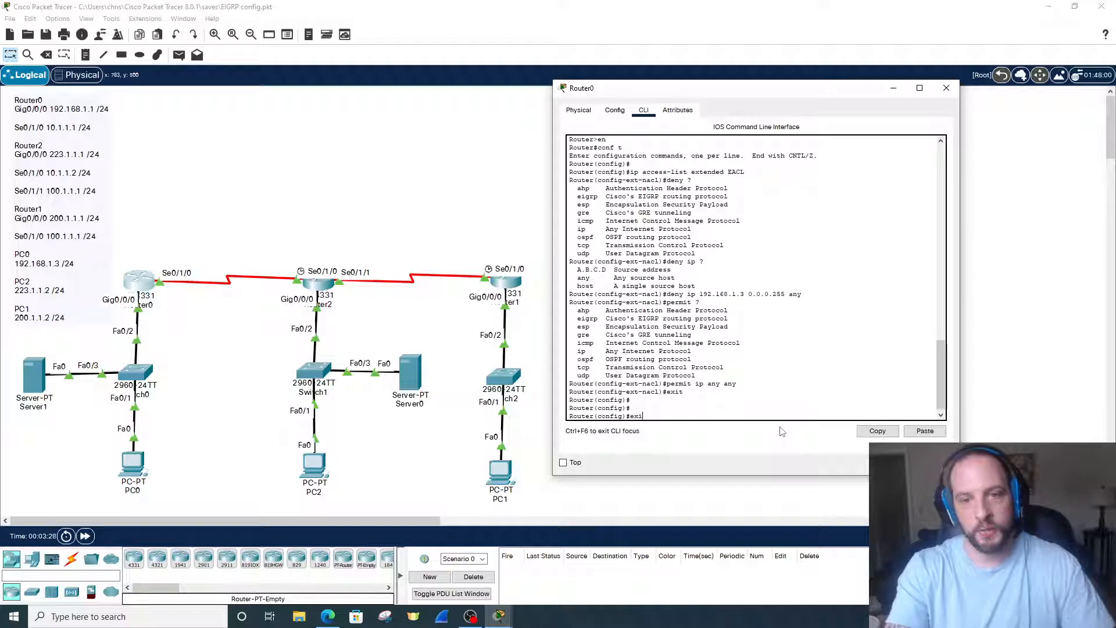
{"action": "type", "text": "t"}
{"action": "key", "text": "Return"}
{"action": "key", "text": "Return"}
{"action": "key", "text": "Return"}
{"action": "type", "text": "show access-list"}
{"action": "key", "text": "Return"}
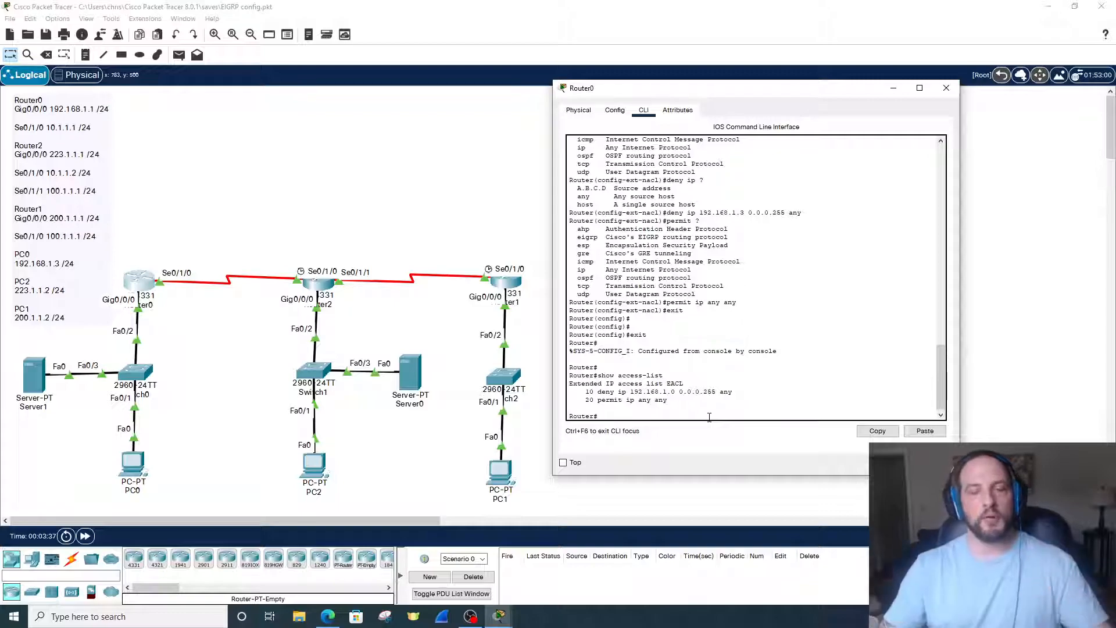
- In global configuration mode, create extended access list 101 with a rule denying IP from 192.168.1.3 wildcard 0.0.0.255 to any destination
{"action": "type", "text": "conf t"}
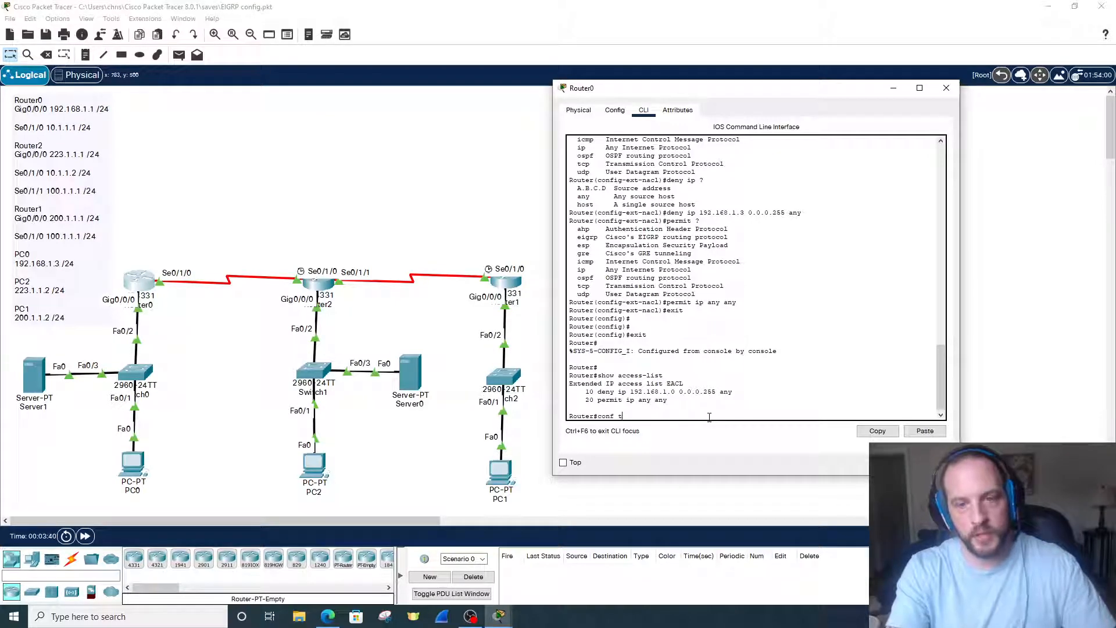
{"action": "key", "text": "Return"}
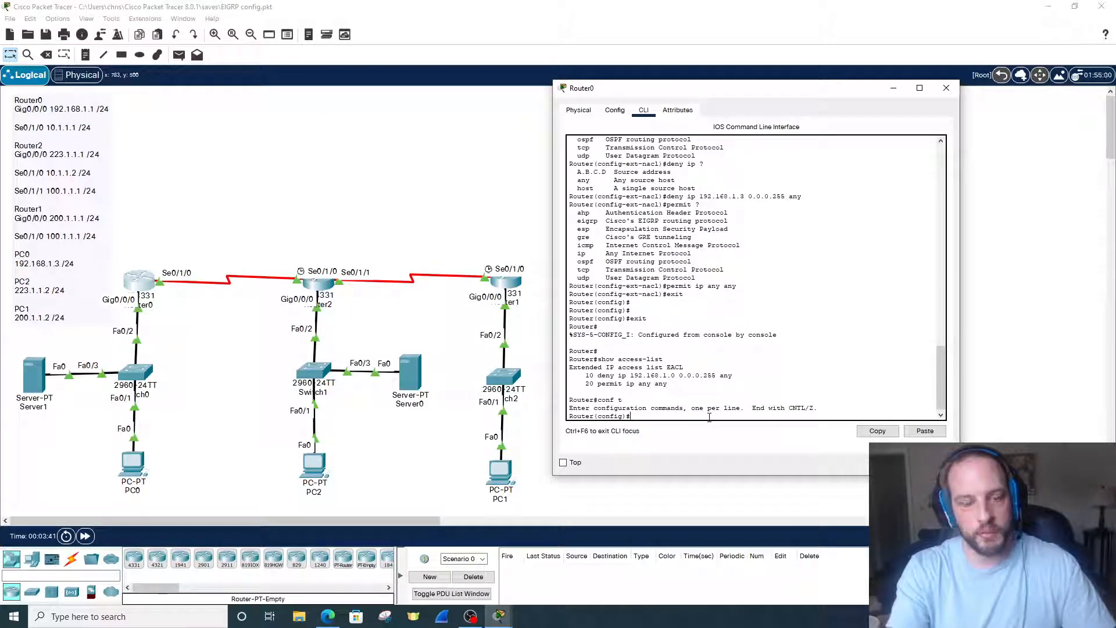
{"action": "type", "text": "access-klist"}
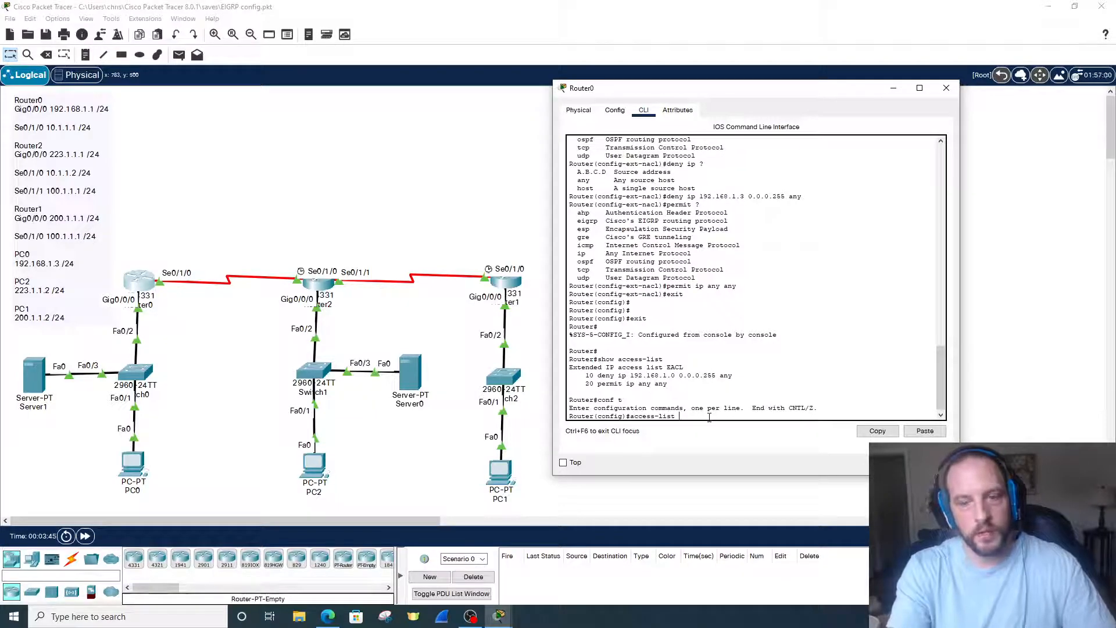
{"action": "type", "text": "?"}
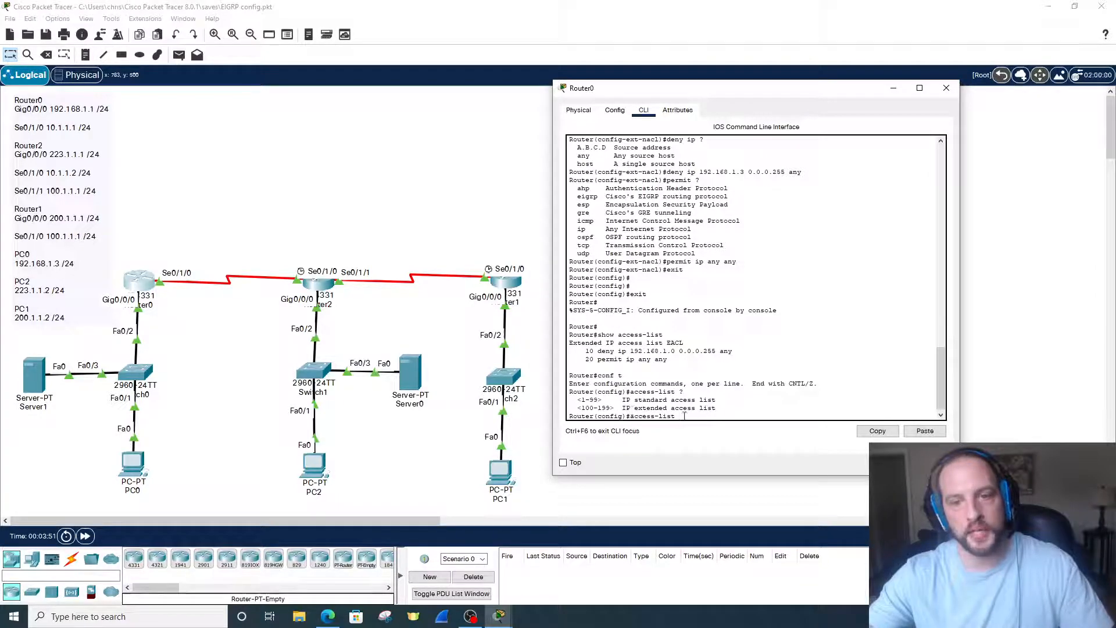
{"action": "type", "text": "101 deny"}
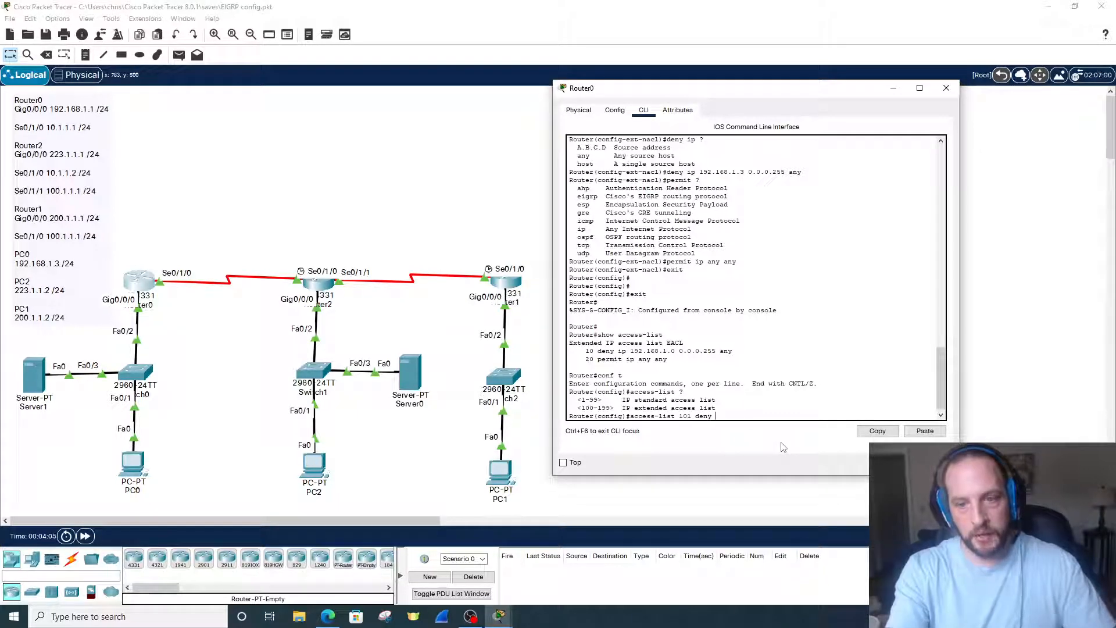
{"action": "type", "text": "ip 192.1"}
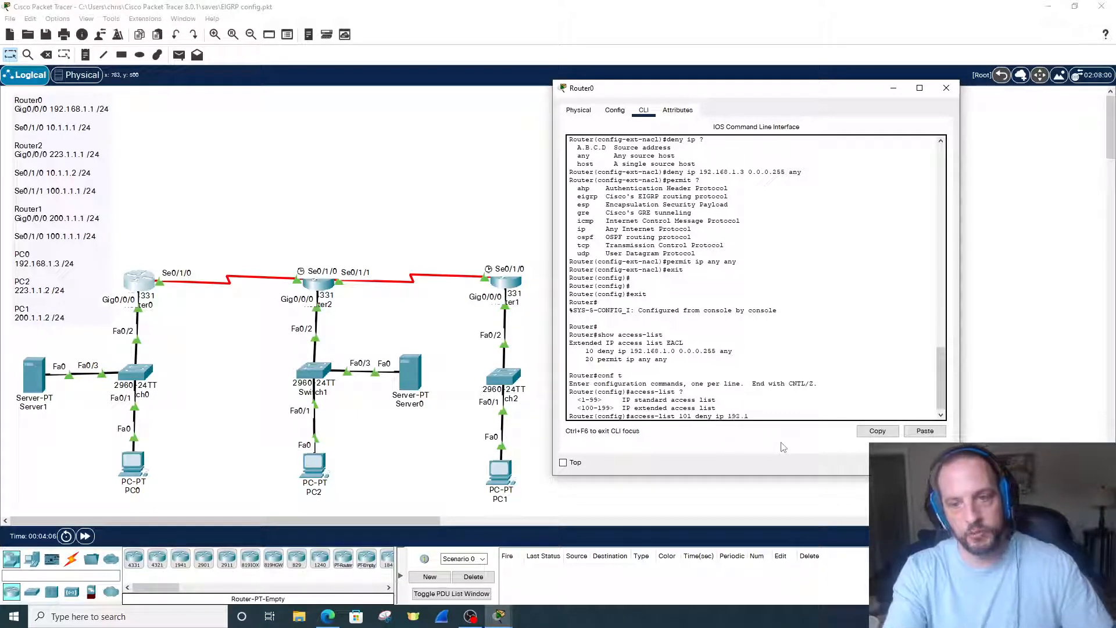
{"action": "type", "text": " 0.0.0.25"}
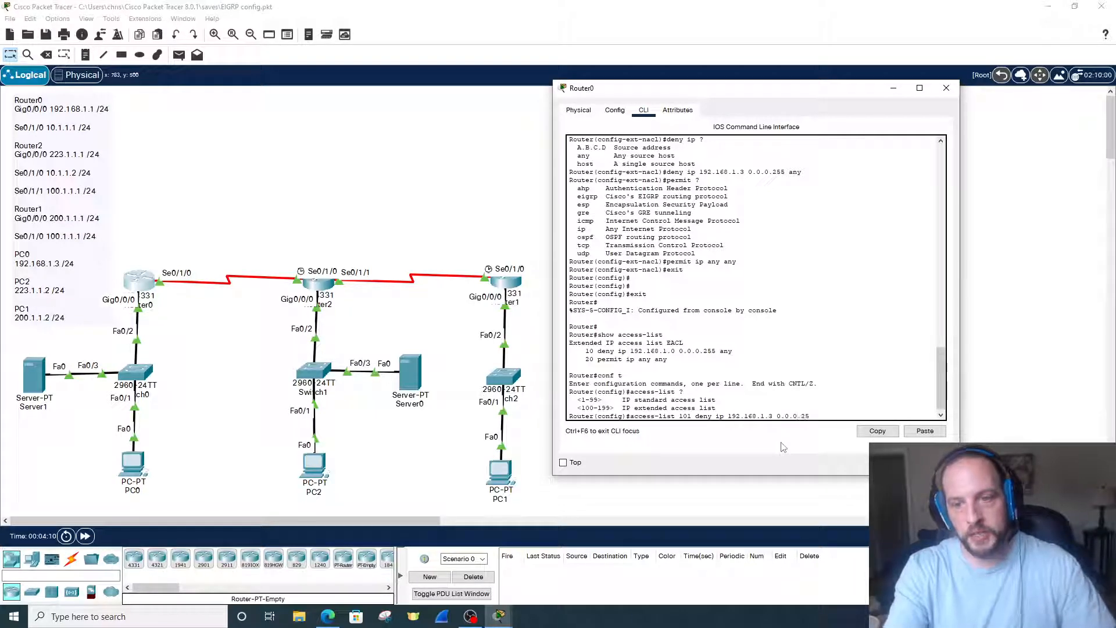
{"action": "key", "text": "BackSpace"}
{"action": "key", "text": "BackSpace"}
{"action": "key", "text": "Return"}
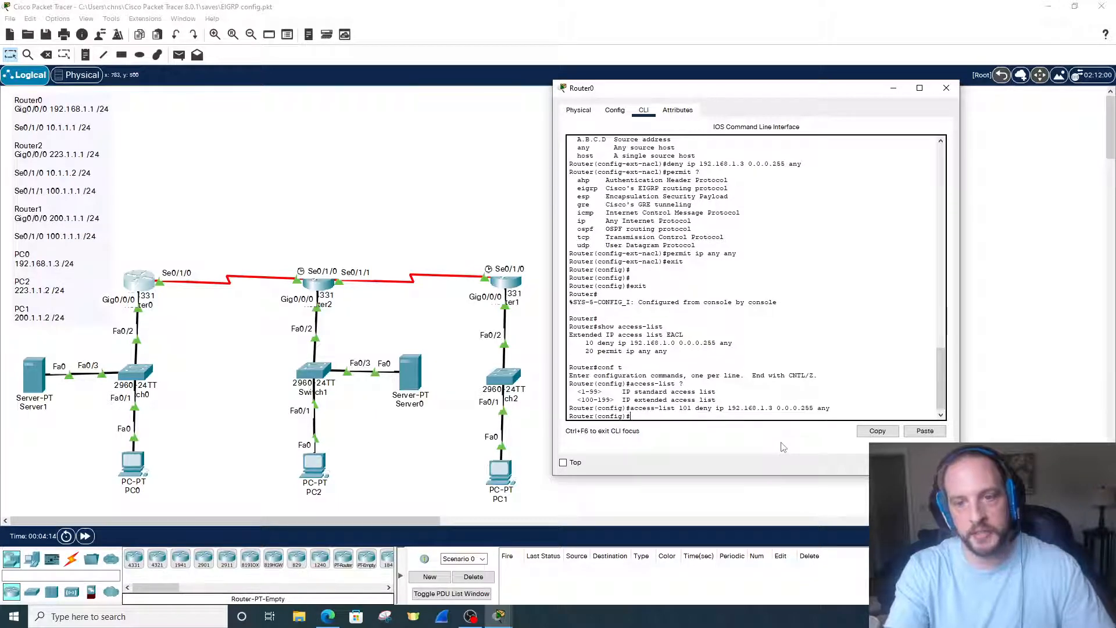
- Reuse the previous command to add a permit ip any any rule to access list 101
{"action": "key", "text": "Up"}
{"action": "key", "text": "BackSpace"}
{"action": "key", "text": "BackSpace"}
{"action": "key", "text": "BackSpace"}
{"action": "key", "text": "BackSpace"}
{"action": "key", "text": "BackSpace"}
{"action": "key", "text": "BackSpace"}
{"action": "key", "text": "BackSpace"}
{"action": "key", "text": "BackSpace"}
{"action": "key", "text": "BackSpace"}
{"action": "key", "text": "BackSpace"}
{"action": "key", "text": "BackSpace"}
{"action": "key", "text": "BackSpace"}
{"action": "key", "text": "BackSpace"}
{"action": "key", "text": "BackSpace"}
{"action": "key", "text": "BackSpace"}
{"action": "key", "text": "BackSpace"}
{"action": "key", "text": "BackSpace"}
{"action": "key", "text": "BackSpace"}
{"action": "key", "text": "BackSpace"}
{"action": "key", "text": "BackSpace"}
{"action": "type", "text": "permit ip any any"}
{"action": "key", "text": "Return"}
- Exit configuration, return to privileged mode and display the access lists to check both EACL and 101
{"action": "type", "text": "exit"}
{"action": "key", "text": "Return"}
{"action": "type", "text": "exit"}
{"action": "key", "text": "Return"}
{"action": "key", "text": "Return"}
{"action": "key", "text": "Return"}
{"action": "key", "text": "Return"}
{"action": "type", "text": "en"}
{"action": "key", "text": "Return"}
{"action": "key", "text": "Return"}
{"action": "key", "text": "Return"}
{"action": "type", "text": "show access-list"}
{"action": "key", "text": "Return"}
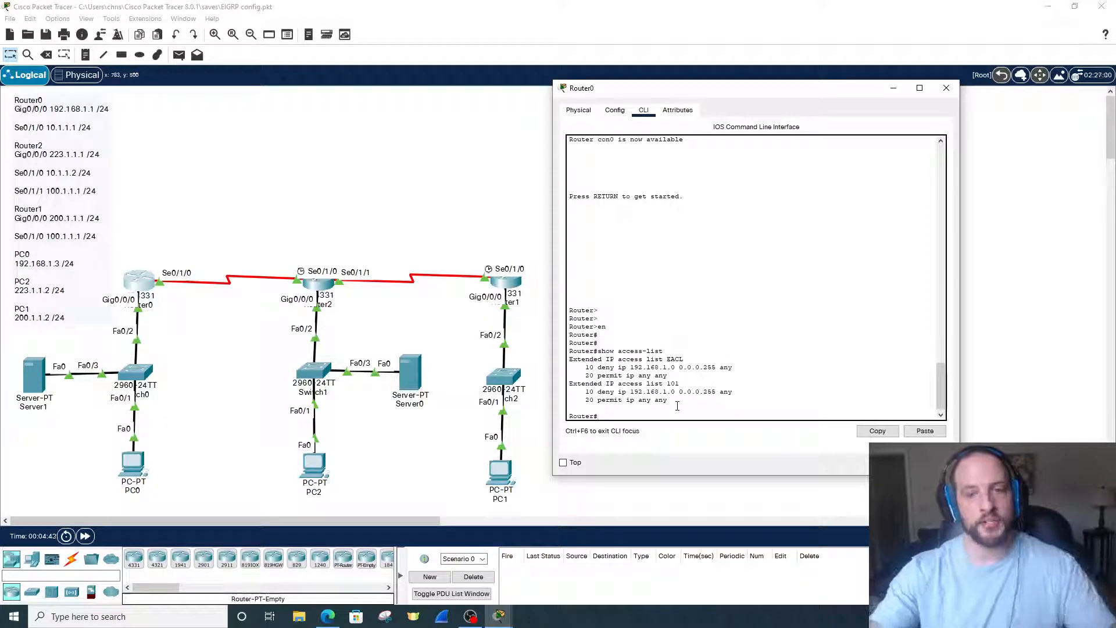
- Apply access list EACL inbound on Router0's interface gig0/0/0 and exit interface configuration
{"action": "type", "text": "conf t"}
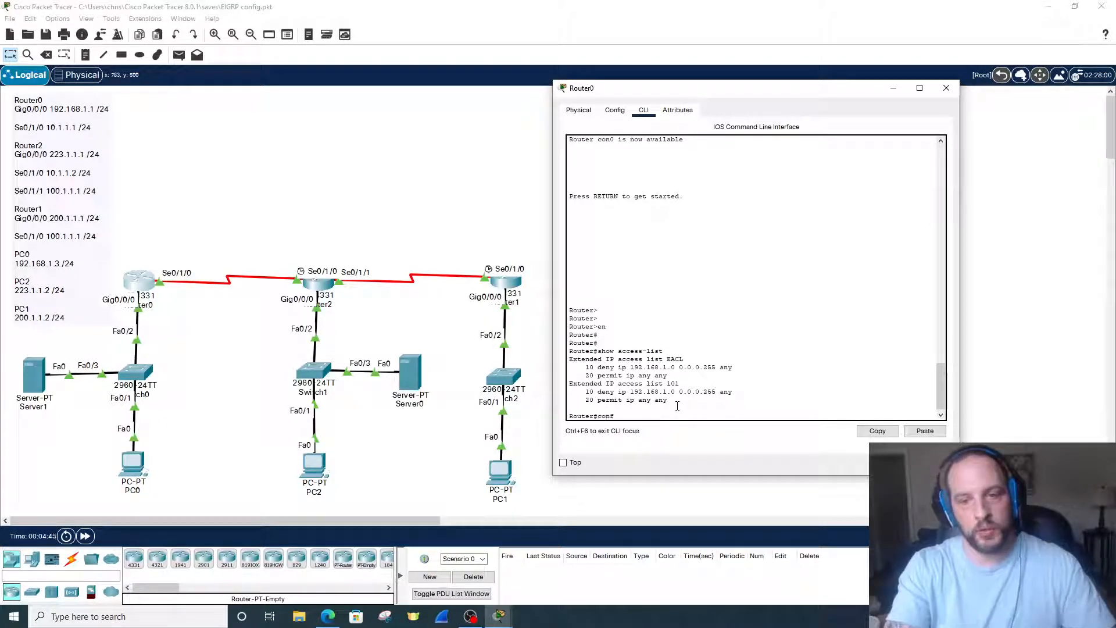
{"action": "key", "text": "Return"}
{"action": "key", "text": "Return"}
{"action": "type", "text": "interface gig0/0/0"}
{"action": "key", "text": "Return"}
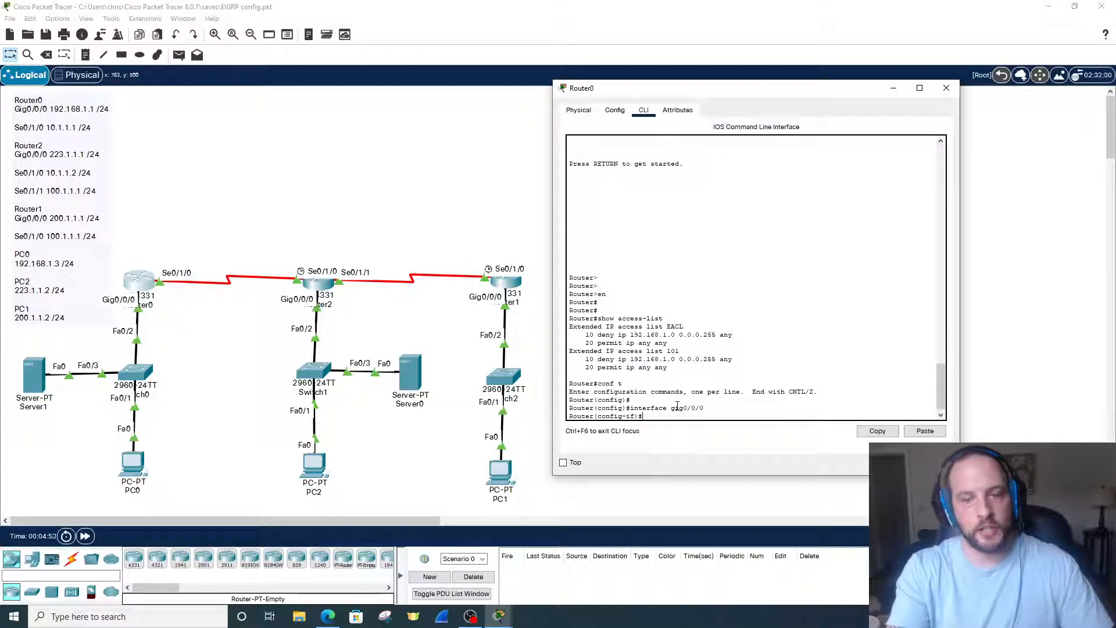
{"action": "type", "text": "ip access-g"}
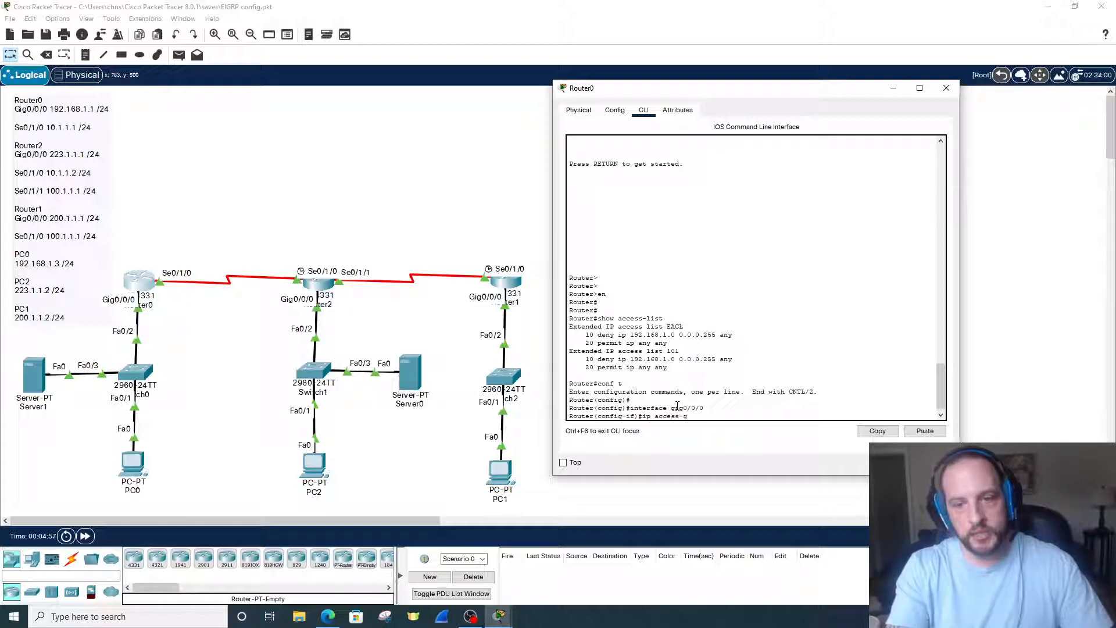
{"action": "type", "text": "roup EACL in"}
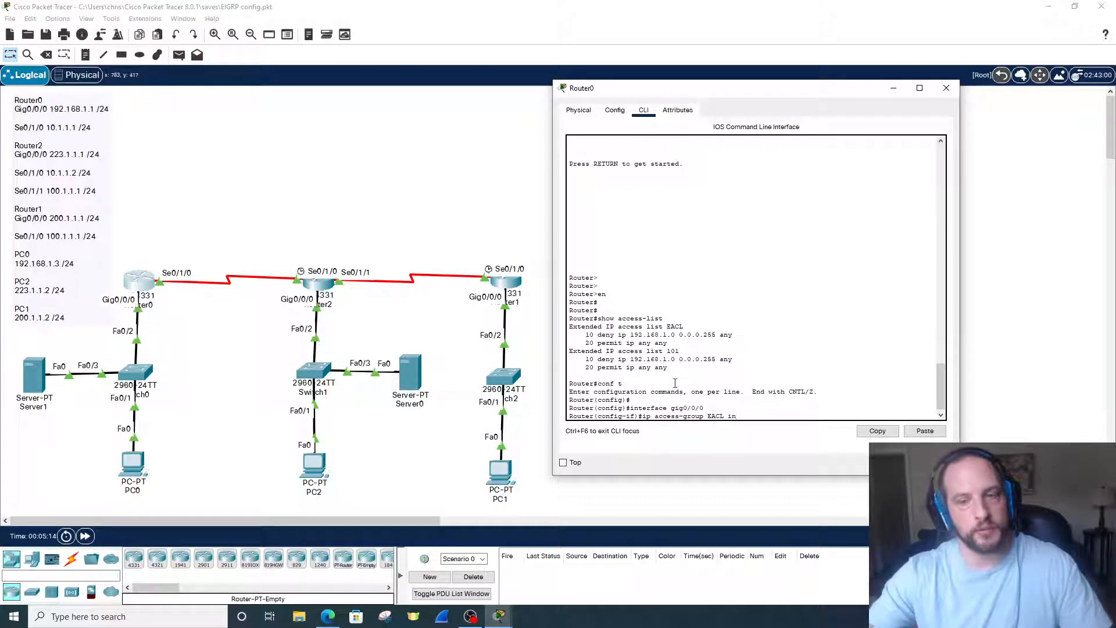
{"action": "key", "text": "Return"}
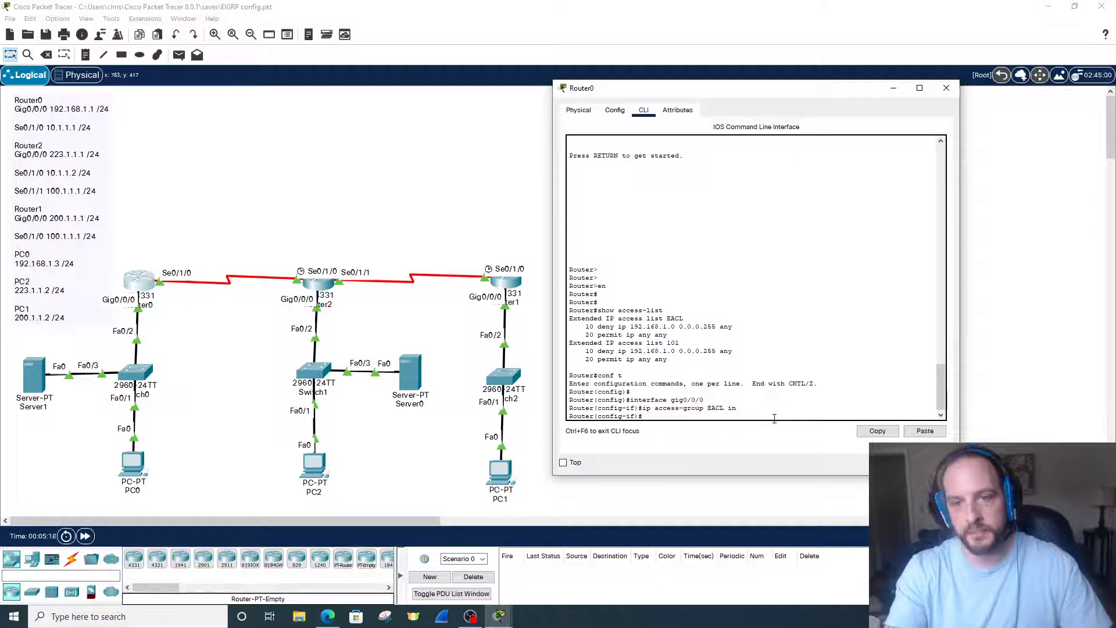
{"action": "type", "text": "exit"}
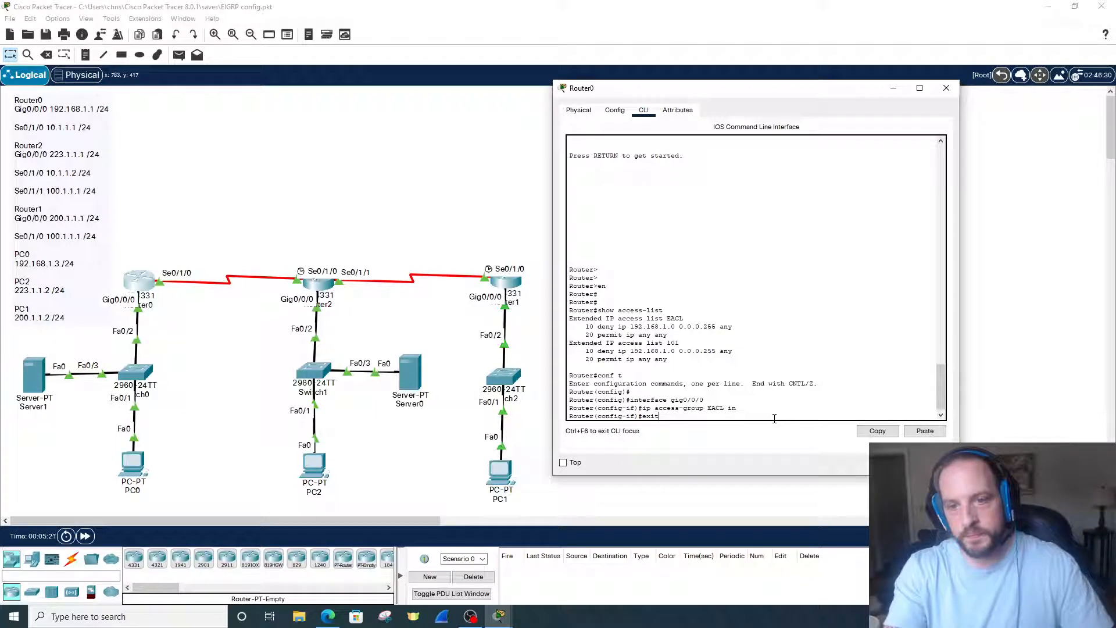
{"action": "key", "text": "Return"}
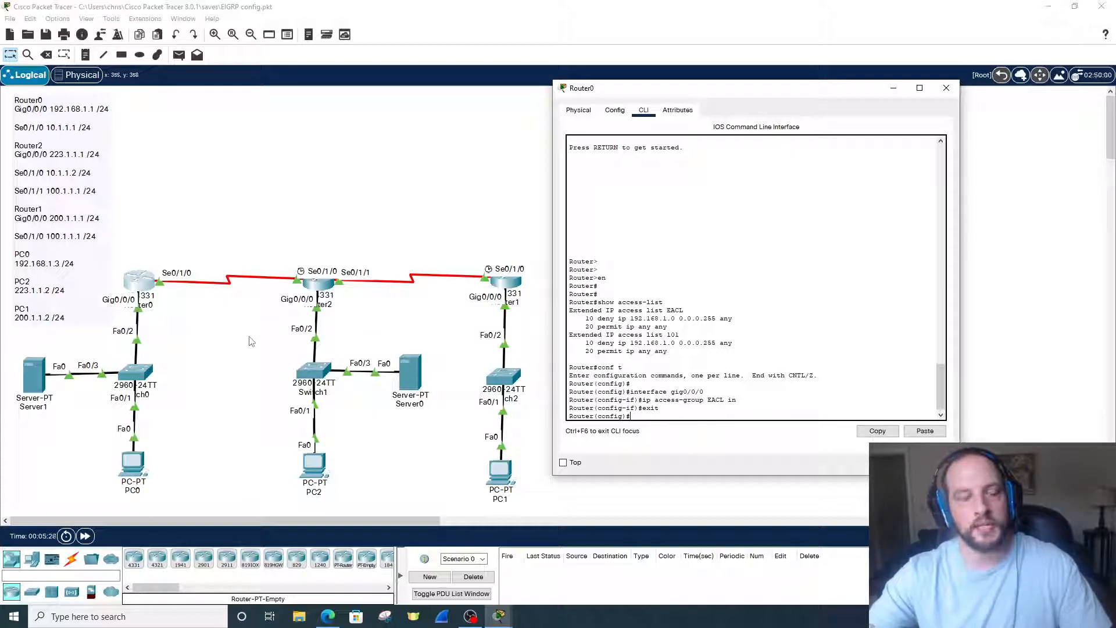
{"action": "left_click", "coordinate": [471, 615]}
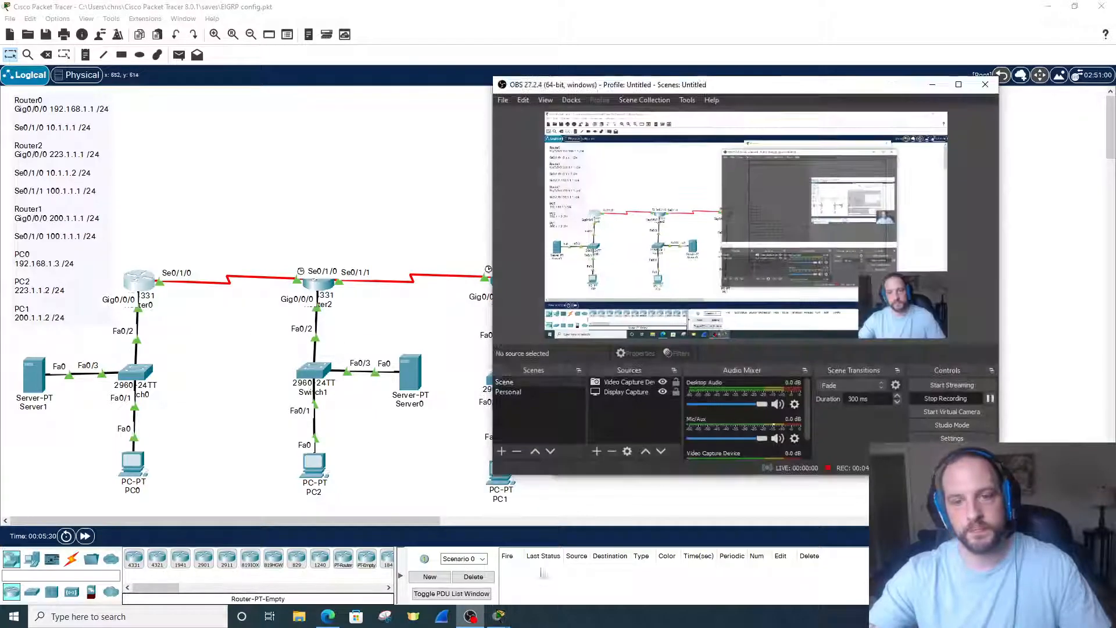